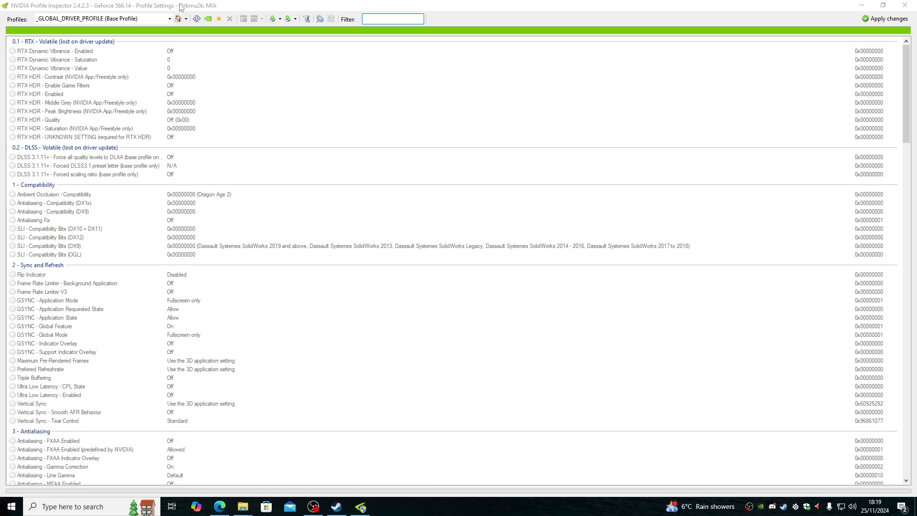
Maximize NVIDIA Profile Inspector and load the Sims 3 profile by entering 'sims 3'
{"action": "left_click", "coordinate": [152, 23]}
{"action": "left_click_drag", "start_coordinate": [152, 5], "coordinate": [252, 4]}
{"action": "double_click", "coordinate": [252, 4]}
{"action": "left_click", "coordinate": [148, 22]}
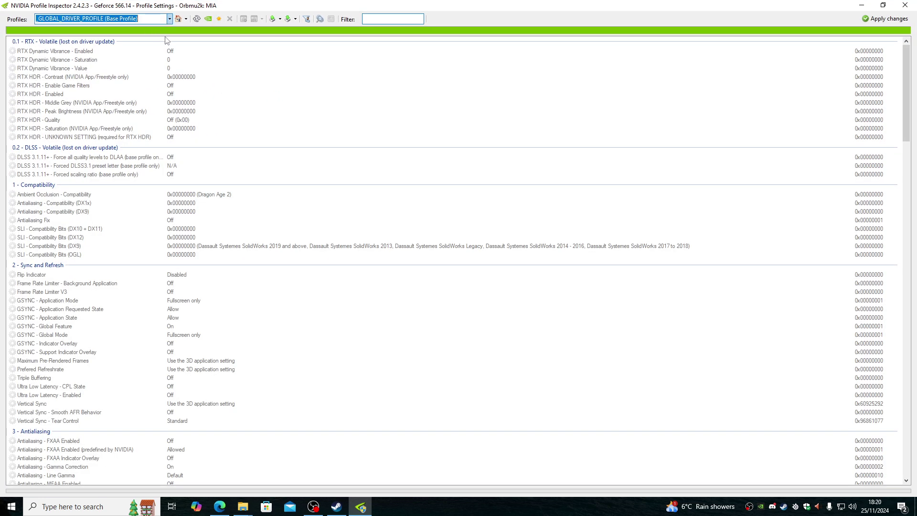
{"action": "type", "text": "sims 3"}
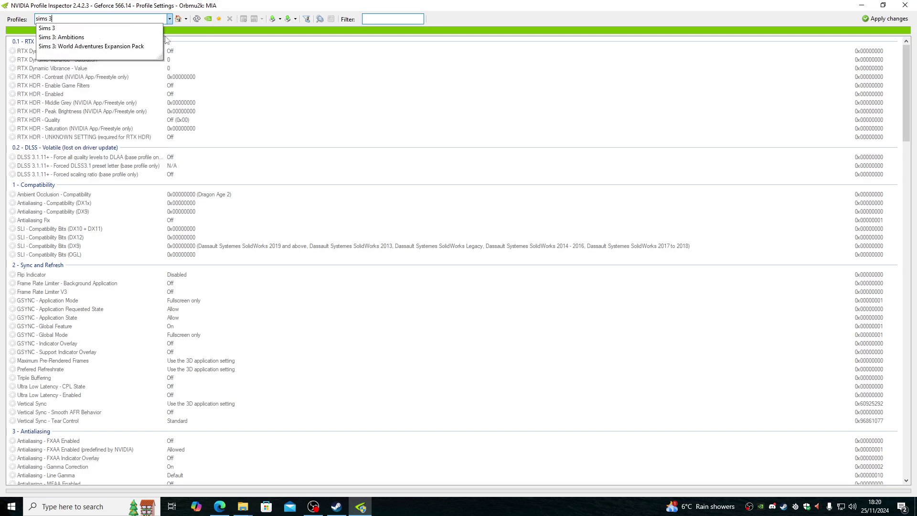
{"action": "left_click", "coordinate": [54, 30]}
Scroll to the Common section and select the rBAR - Size Limit value for editing
{"action": "scroll", "coordinate": [242, 311], "scroll_direction": "down", "scroll_amount": 15}
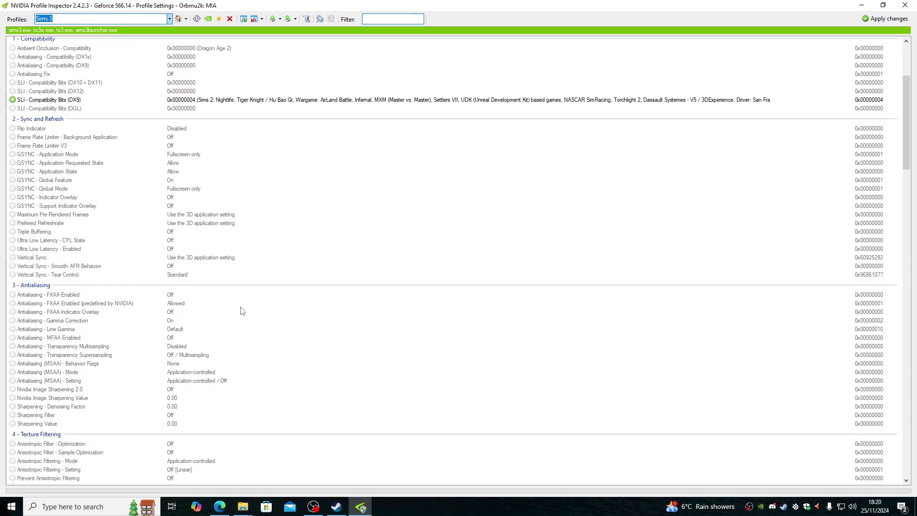
{"action": "scroll", "coordinate": [248, 307], "scroll_direction": "down", "scroll_amount": 5}
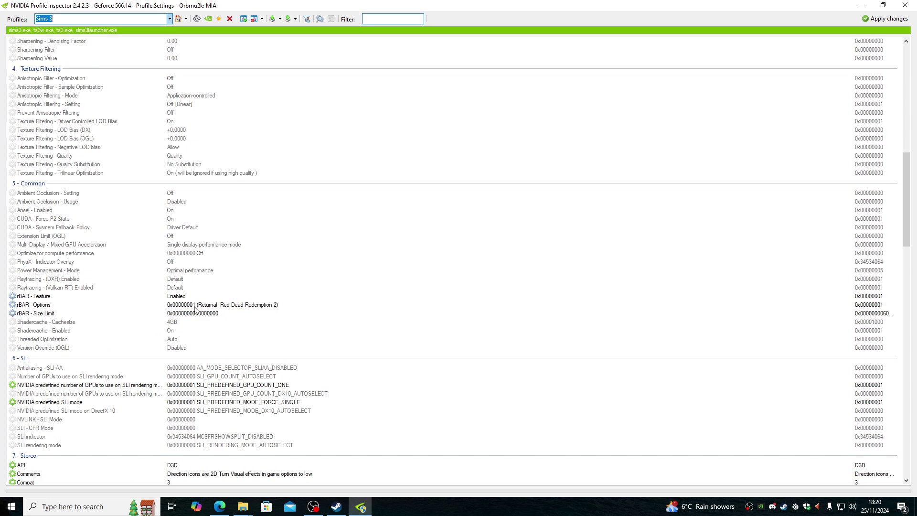
{"action": "left_click", "coordinate": [212, 313]}
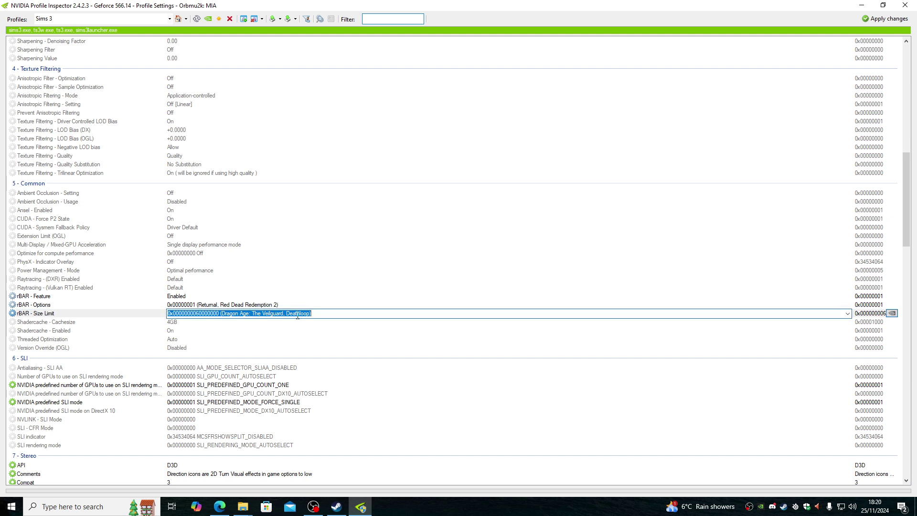
{"action": "left_click", "coordinate": [316, 314]}
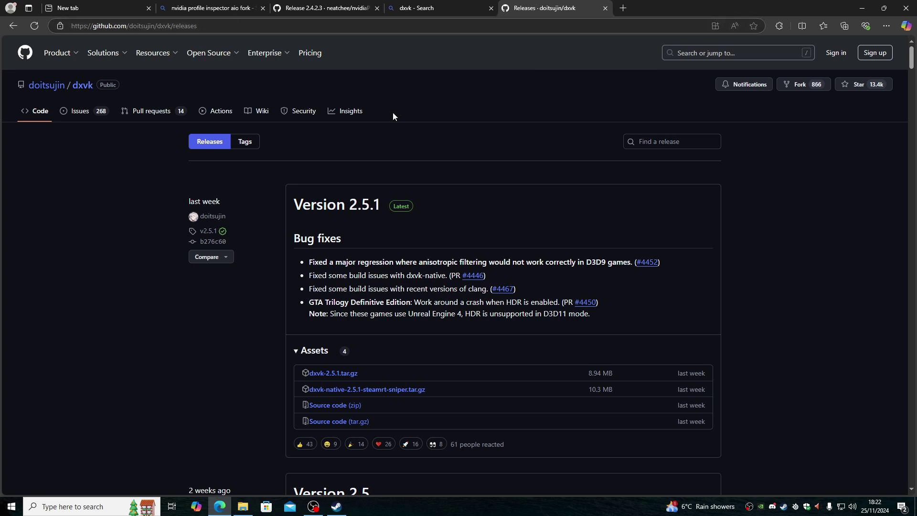
Download dxvk-2.5.1.tar.gz from the Version 2.5.1 release assets
{"action": "left_click", "coordinate": [335, 374]}
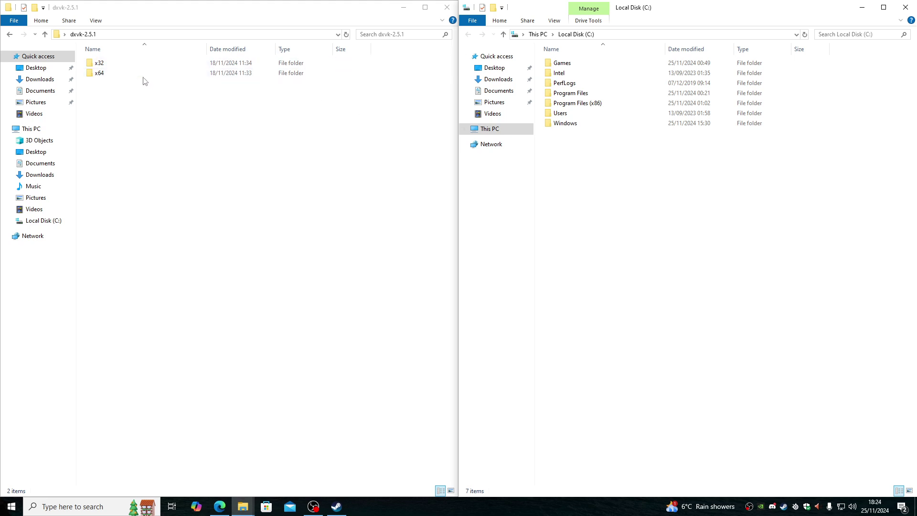
Drag d3d9.dll from dxvk-2.5.1\x32 into The Sims 3\Game\Bin in the second window
{"action": "double_click", "coordinate": [103, 64]}
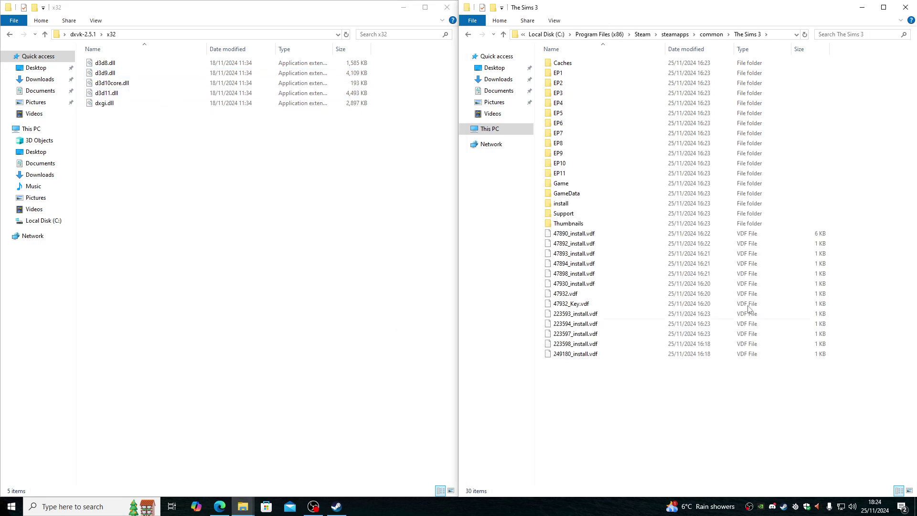
{"action": "left_click", "coordinate": [591, 185]}
{"action": "double_click", "coordinate": [590, 186]}
{"action": "double_click", "coordinate": [581, 65]}
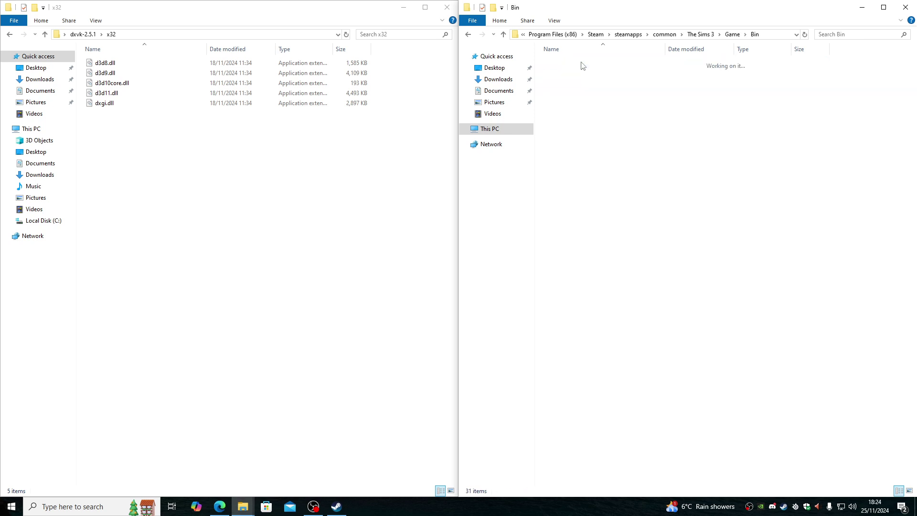
{"action": "left_click", "coordinate": [106, 74]}
{"action": "left_click_drag", "start_coordinate": [105, 76], "coordinate": [616, 437]}
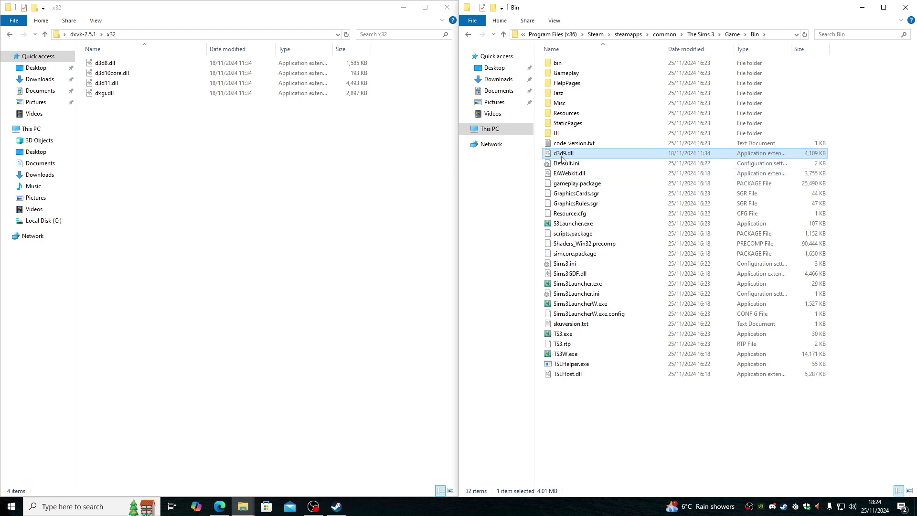
{"action": "left_click", "coordinate": [885, 168]}
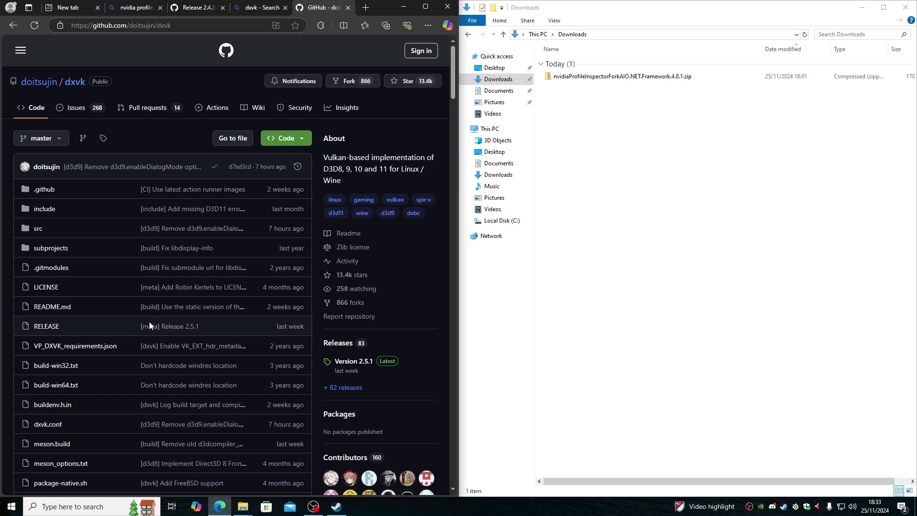
Open dxvk.conf in the dxvk repository and download the raw file to Downloads
{"action": "left_click_drag", "start_coordinate": [63, 425], "coordinate": [33, 425]}
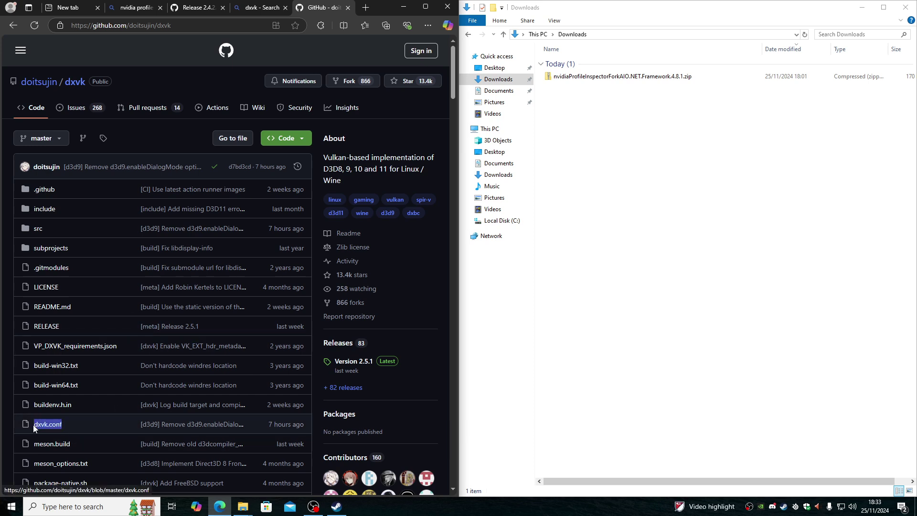
{"action": "left_click", "coordinate": [57, 424]}
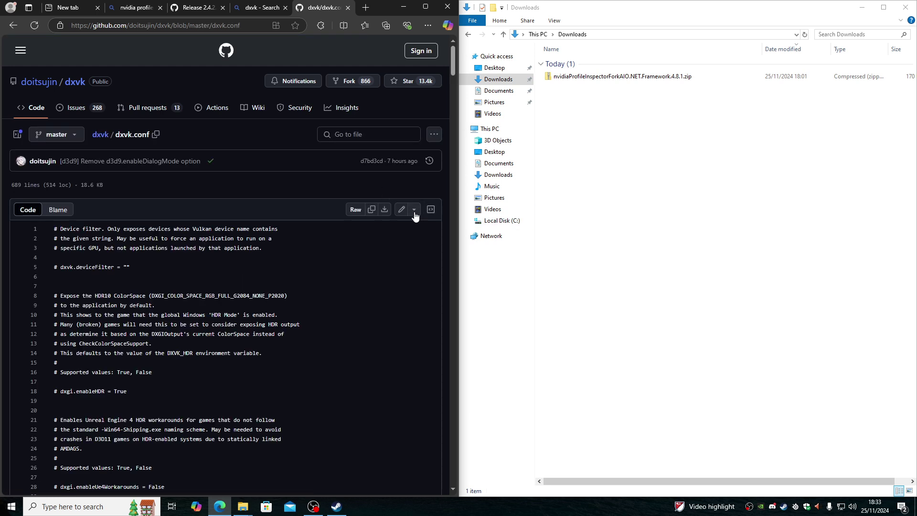
{"action": "left_click", "coordinate": [386, 211]}
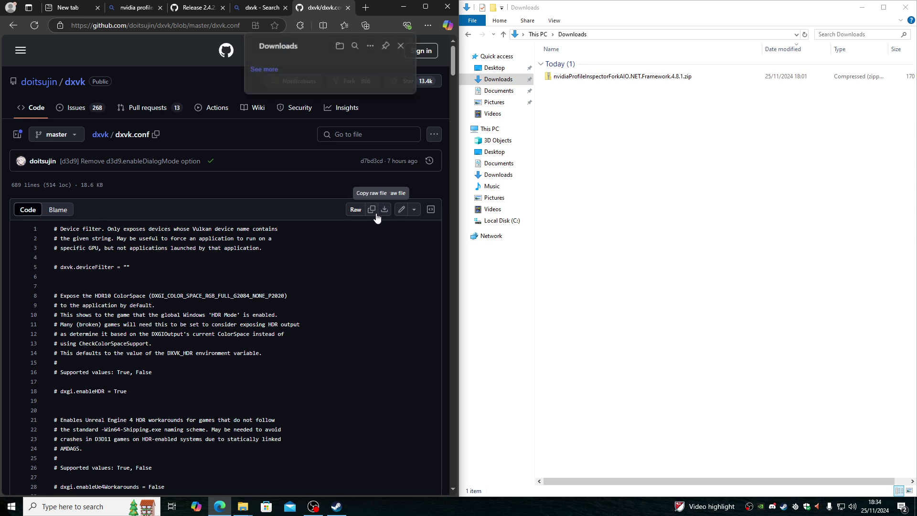
{"action": "left_click", "coordinate": [579, 106]}
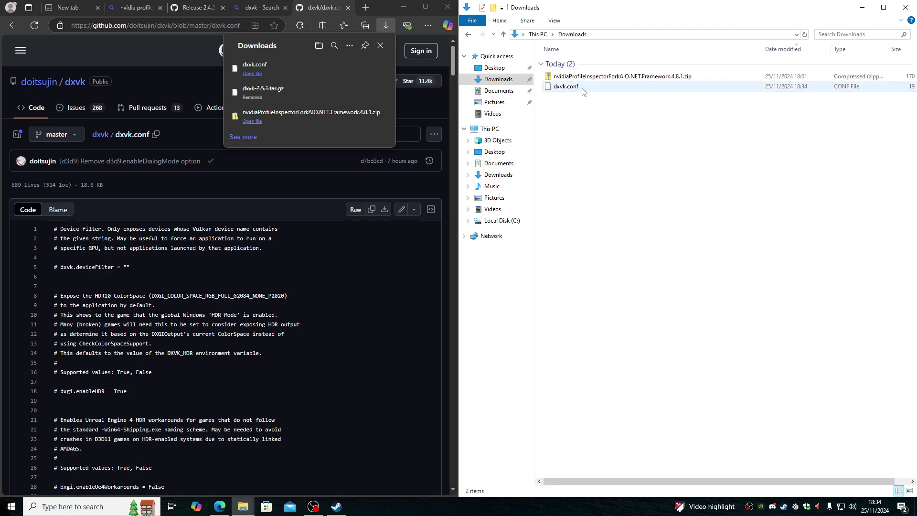
Cut dxvk.conf and browse to C:\Program Files (x86)\Steam\steamapps\common\The Sims 3\Game\Bin
{"action": "right_click", "coordinate": [566, 87]}
{"action": "left_click", "coordinate": [602, 178]}
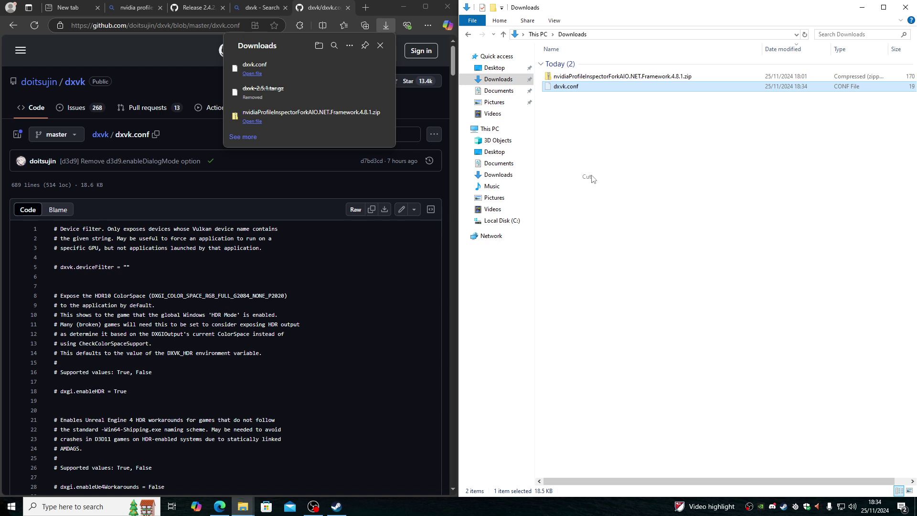
{"action": "left_click", "coordinate": [508, 223]}
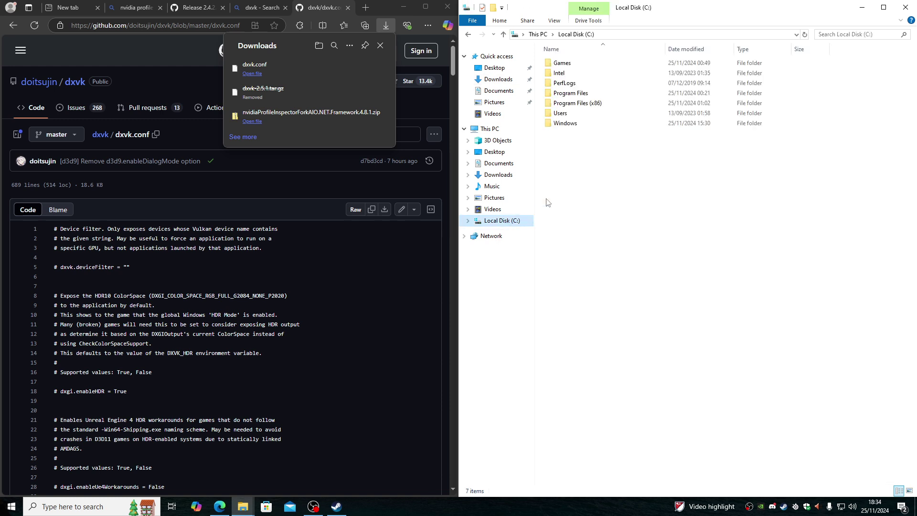
{"action": "double_click", "coordinate": [578, 103]}
{"action": "double_click", "coordinate": [580, 144]}
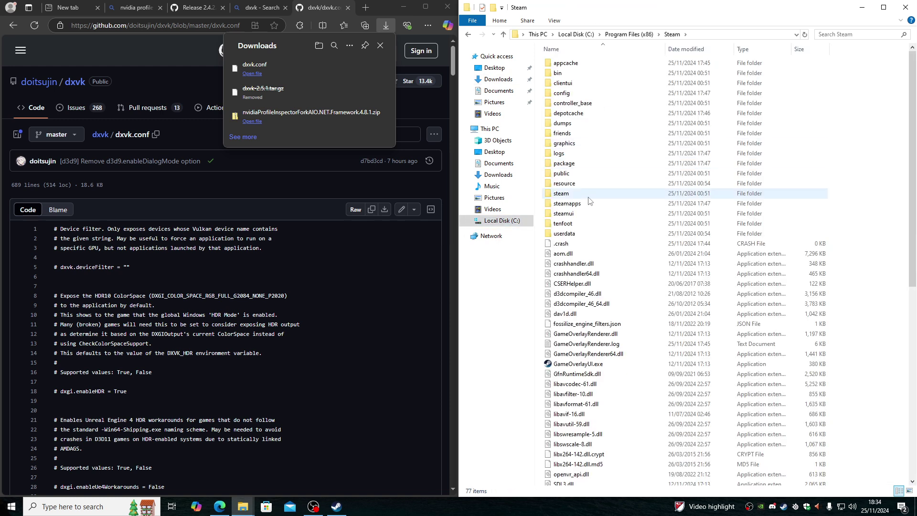
{"action": "double_click", "coordinate": [587, 205]}
{"action": "left_click", "coordinate": [576, 64]}
{"action": "double_click", "coordinate": [576, 66]}
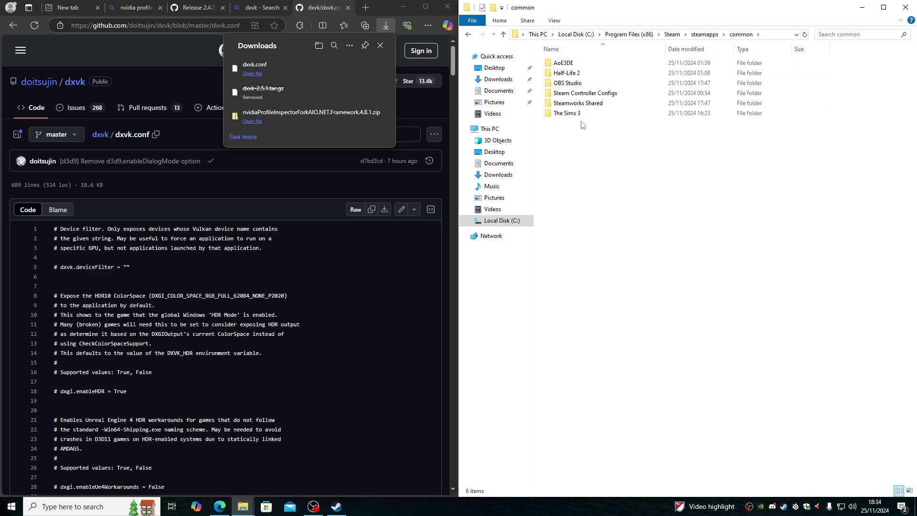
{"action": "double_click", "coordinate": [568, 114]}
{"action": "double_click", "coordinate": [578, 183]}
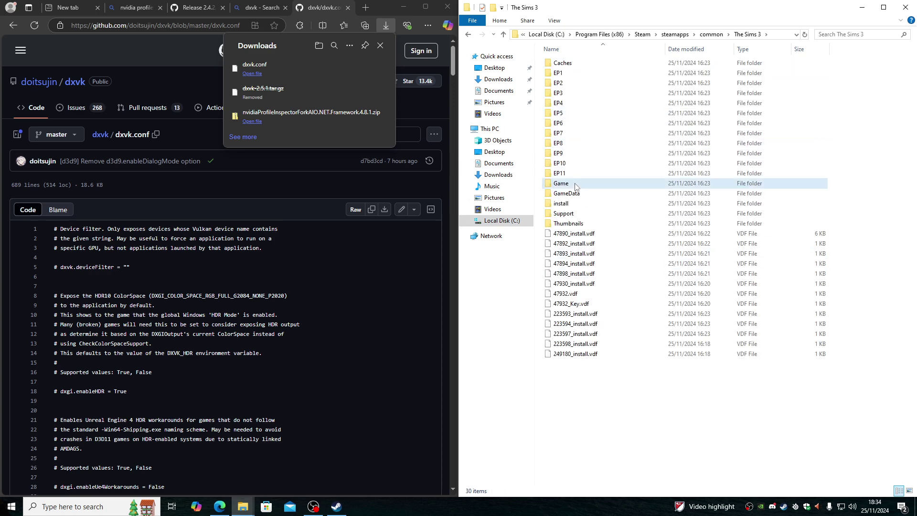
{"action": "double_click", "coordinate": [573, 64]}
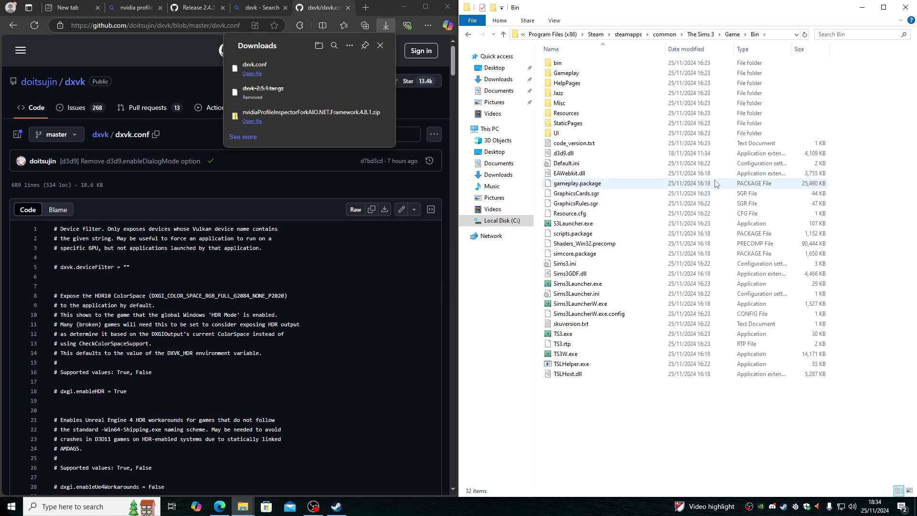
Paste dxvk.conf into The Sims 3 main folder and close the browser's downloads list
{"action": "left_click", "coordinate": [707, 34]}
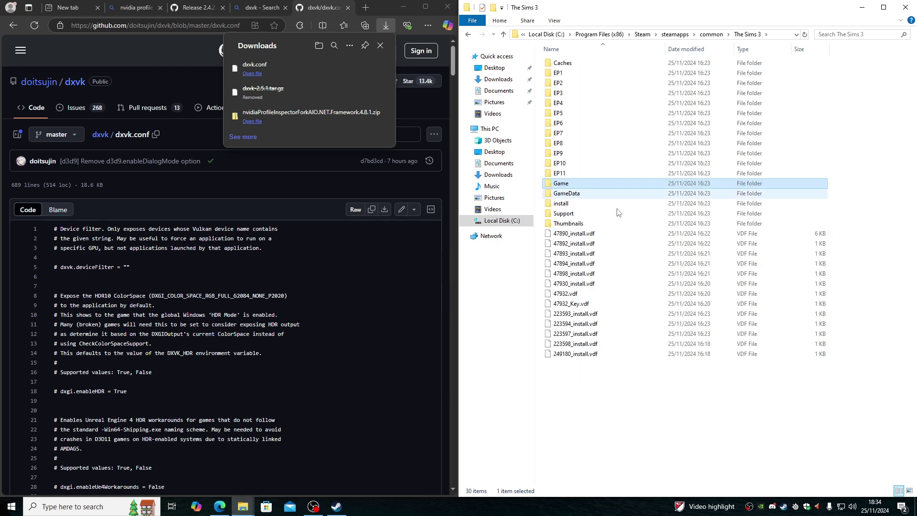
{"action": "left_click", "coordinate": [608, 407]}
{"action": "right_click", "coordinate": [591, 388]}
{"action": "left_click", "coordinate": [604, 410]}
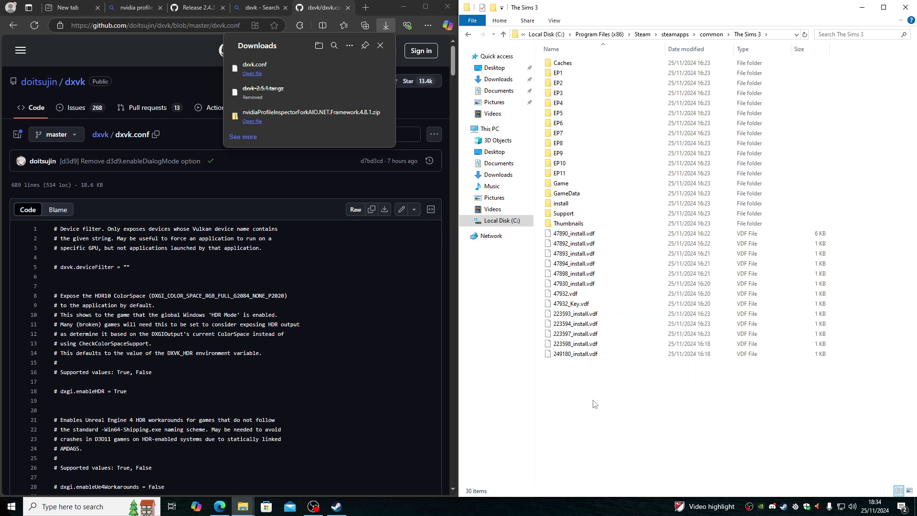
{"action": "right_click", "coordinate": [592, 401]}
{"action": "left_click", "coordinate": [621, 330]}
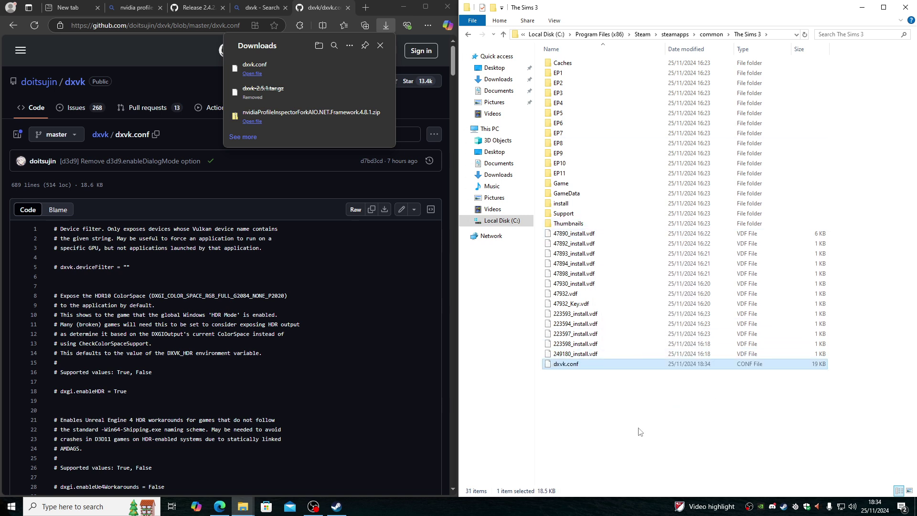
{"action": "left_click", "coordinate": [631, 413]}
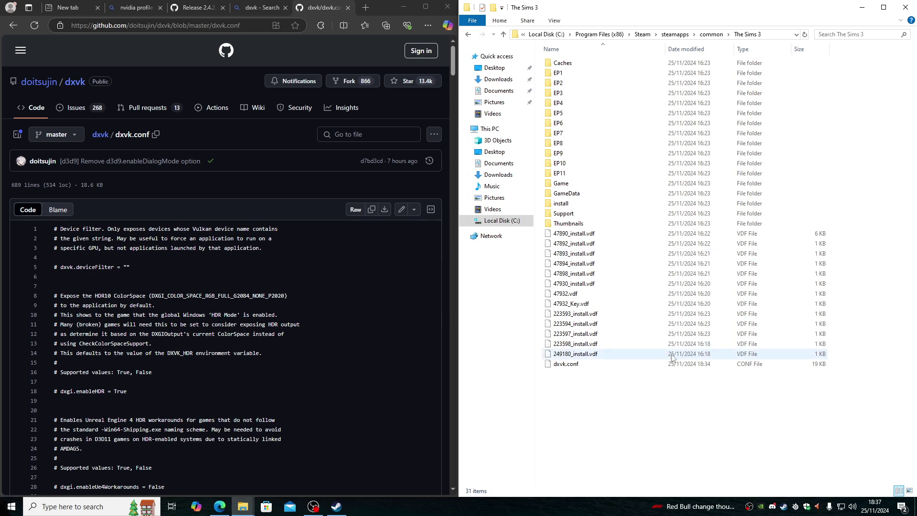
Open dxvk.conf in Notepad++ maximized and find the PCI vendor and device ID block
{"action": "right_click", "coordinate": [569, 366]}
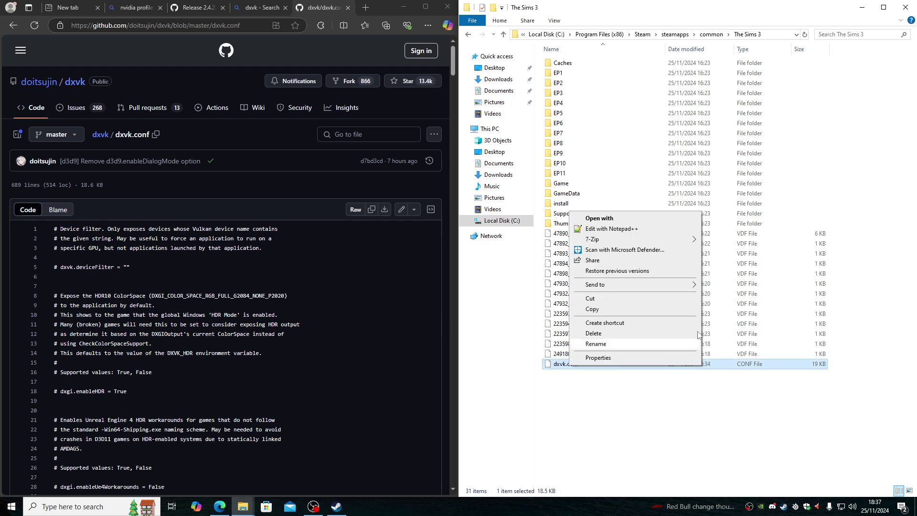
{"action": "left_click", "coordinate": [633, 231]}
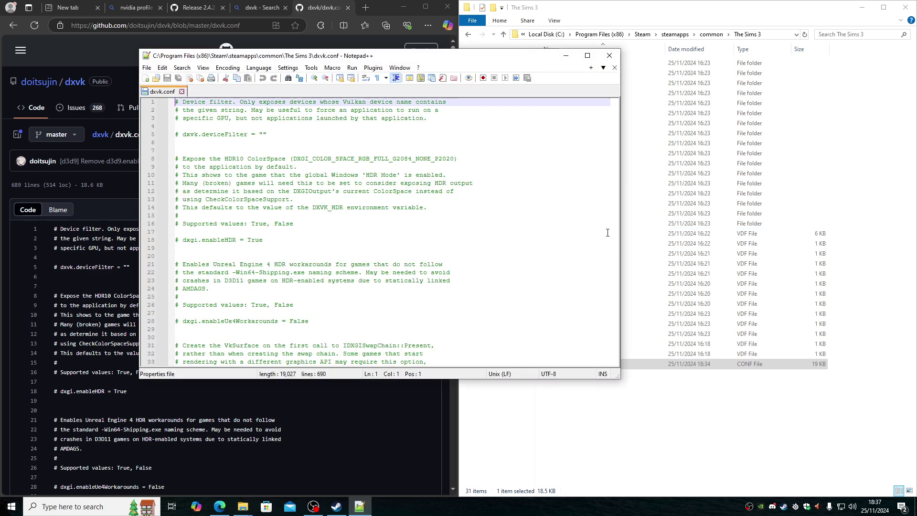
{"action": "left_click", "coordinate": [587, 56]}
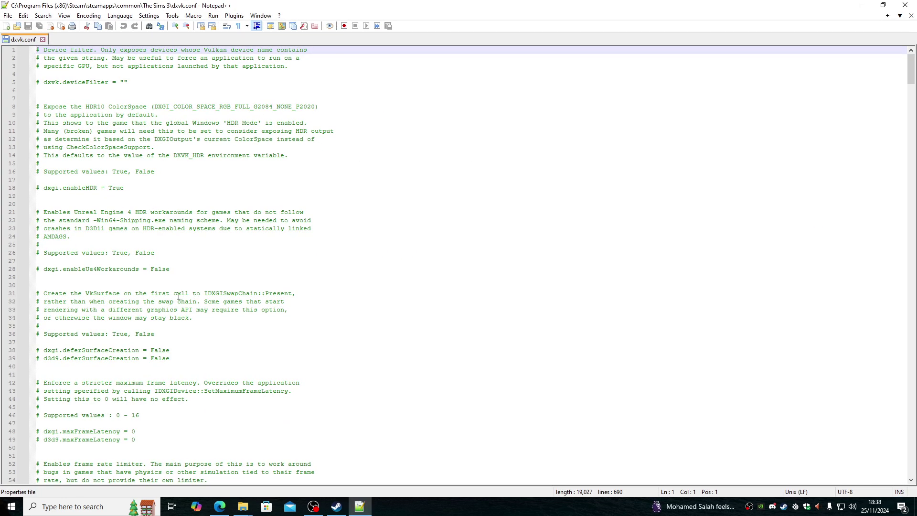
{"action": "scroll", "coordinate": [278, 331], "scroll_direction": "down", "scroll_amount": 12}
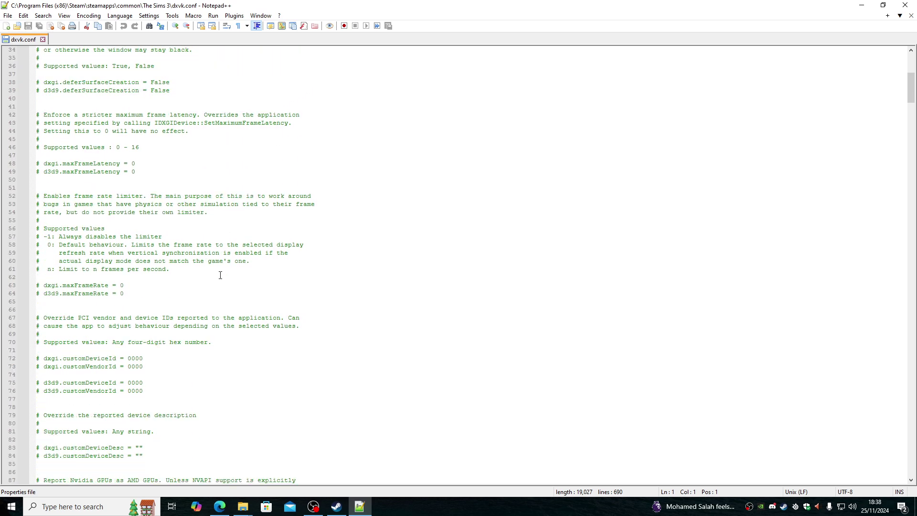
{"action": "left_click_drag", "start_coordinate": [160, 365], "coordinate": [36, 294]}
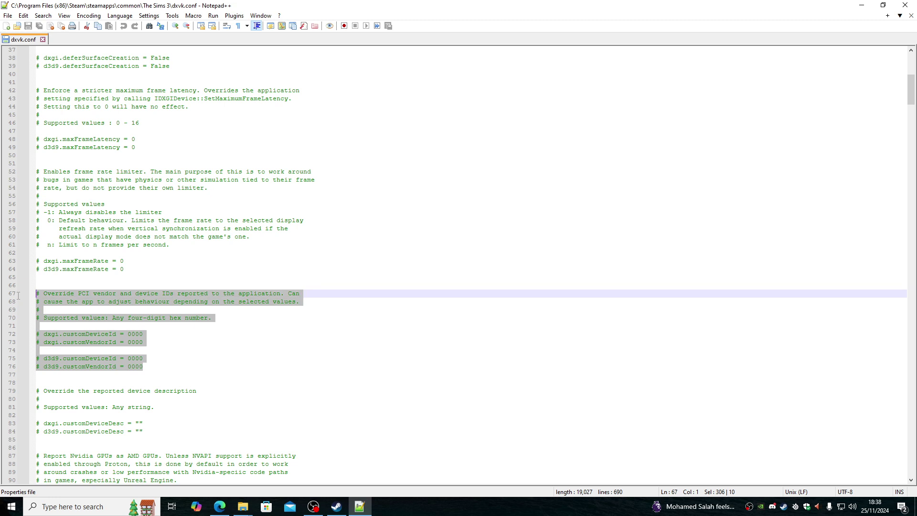
{"action": "left_click", "coordinate": [162, 302]}
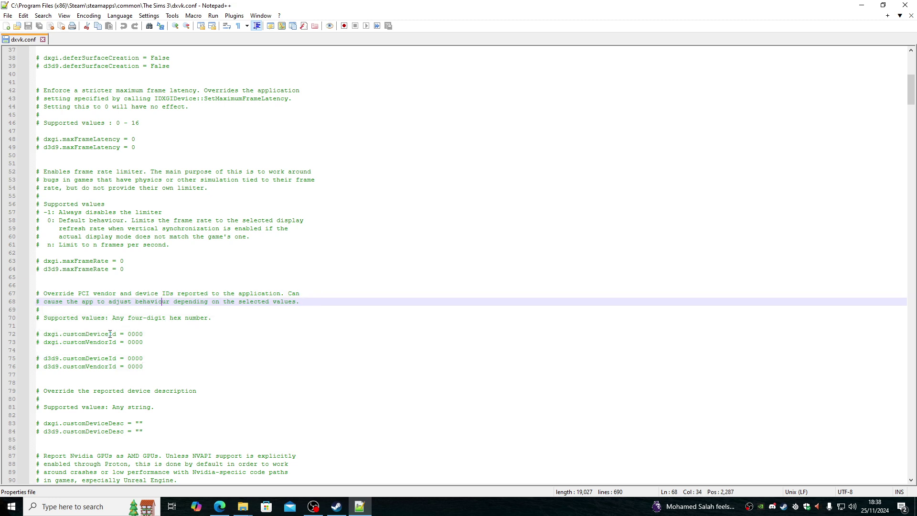
Uncomment lines 75–76 and set d3d9.customDeviceId to 1080 and d3d9.customVendorId to 10de
{"action": "left_click", "coordinate": [37, 359]}
{"action": "key", "text": "Delete"}
{"action": "key", "text": "Down"}
{"action": "key", "text": "Delete"}
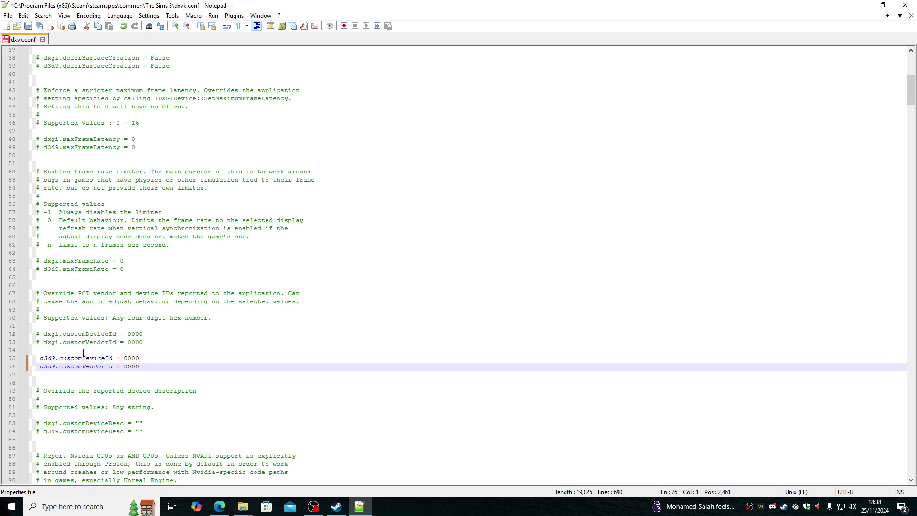
{"action": "double_click", "coordinate": [131, 359]}
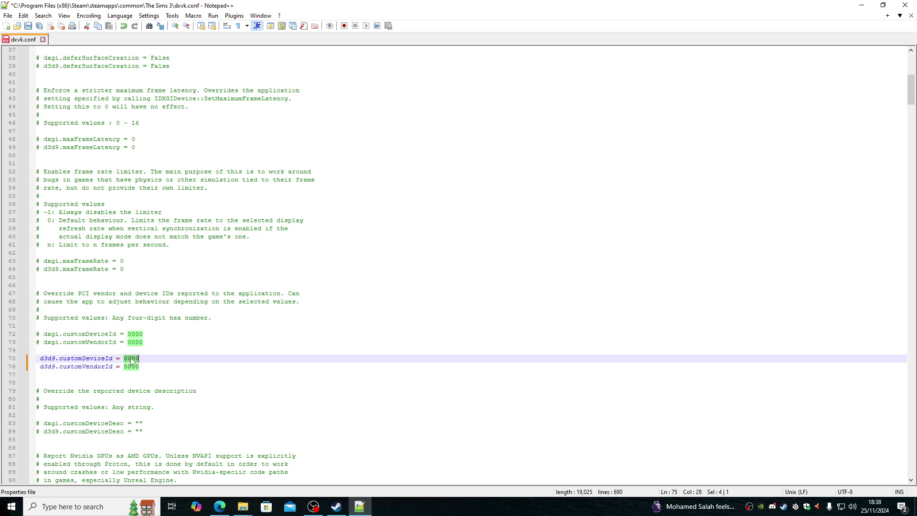
{"action": "type", "text": "108"}
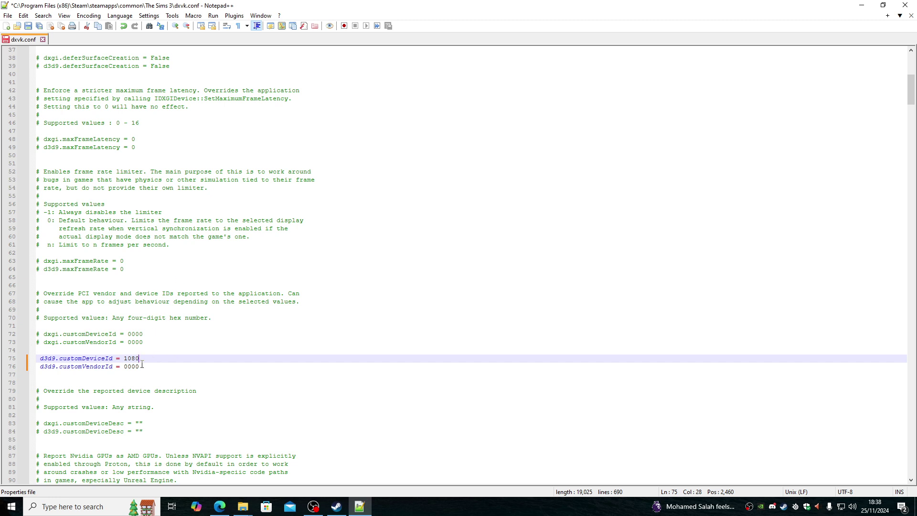
{"action": "double_click", "coordinate": [175, 365]}
{"action": "type", "text": "10de"}
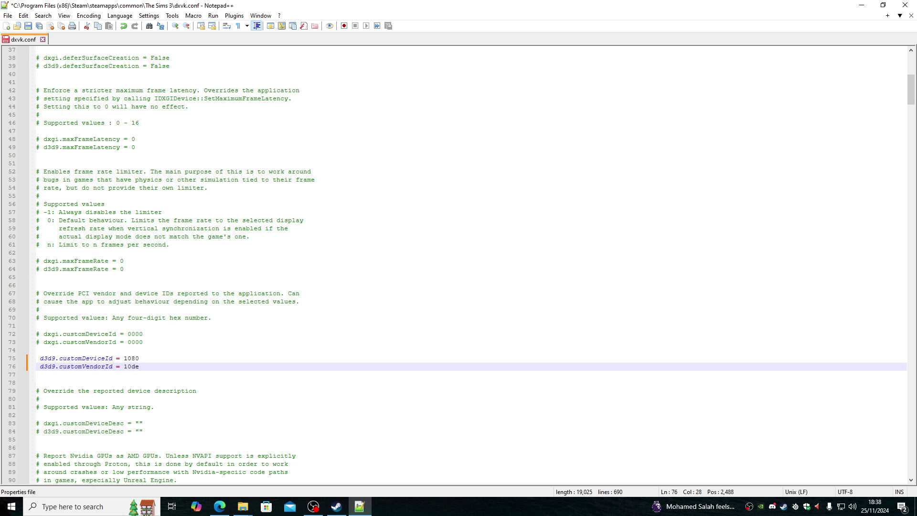
Save dxvk.conf and close Notepad++
{"action": "key", "text": "ctrl+s"}
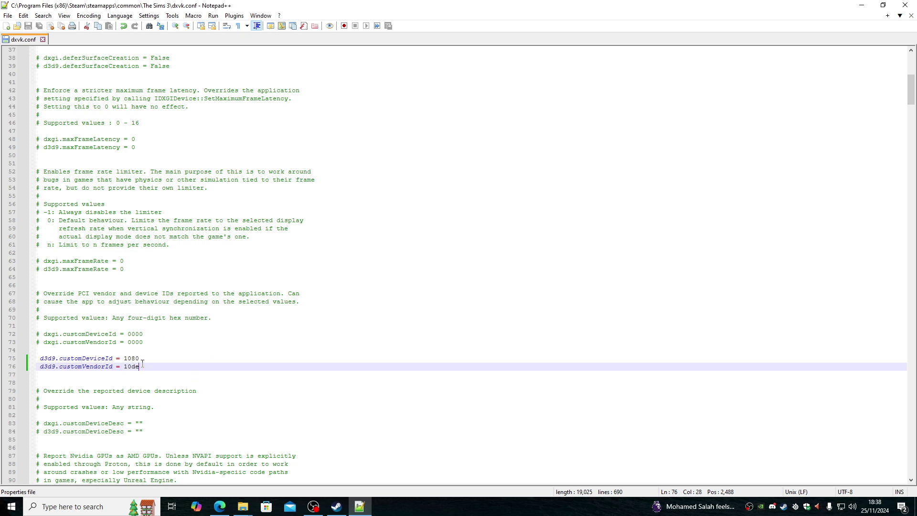
{"action": "left_click_drag", "start_coordinate": [142, 365], "coordinate": [225, 367]}
{"action": "left_click", "coordinate": [905, 5]}
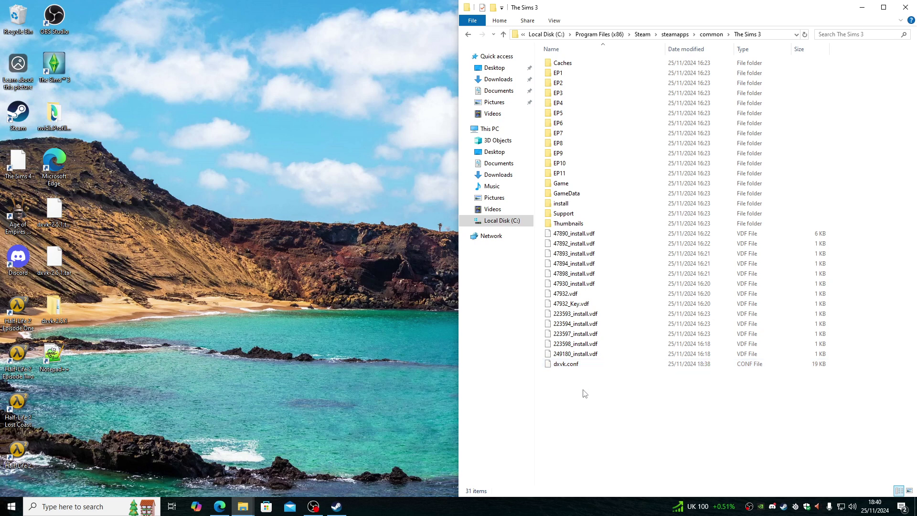
Reopen dxvk.conf from The Sims 3 folder using Edit with Notepad++
{"action": "right_click", "coordinate": [565, 365]}
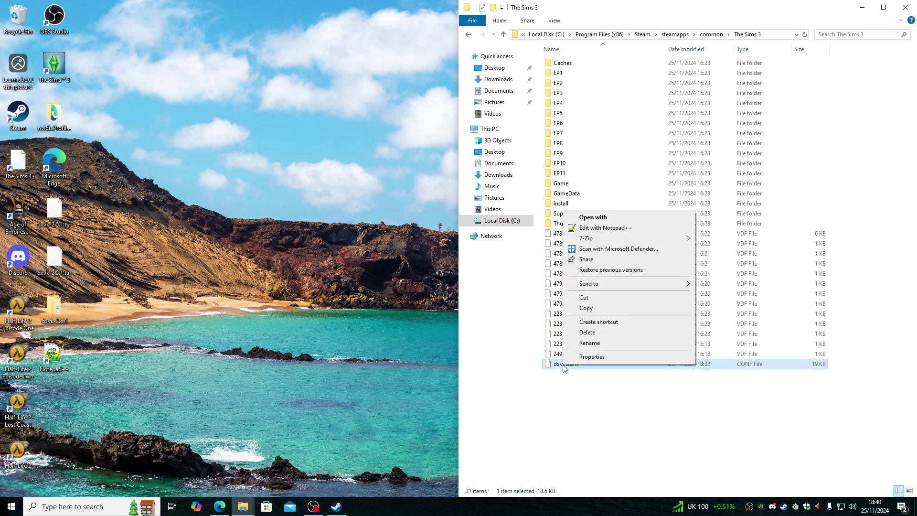
{"action": "left_click", "coordinate": [606, 228]}
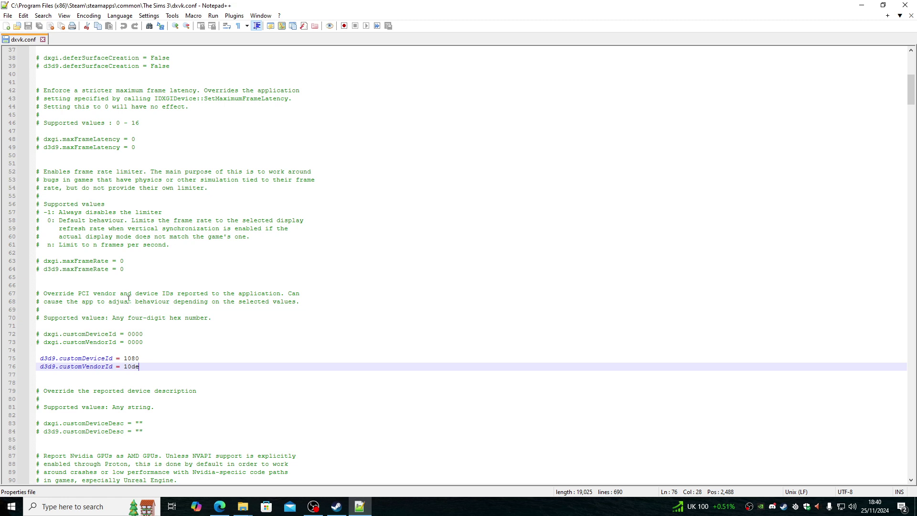
Uncomment d3d9.maxFrameRate on line 64, set it to 60, and save dxvk.conf
{"action": "left_click_drag", "start_coordinate": [117, 278], "coordinate": [26, 168]}
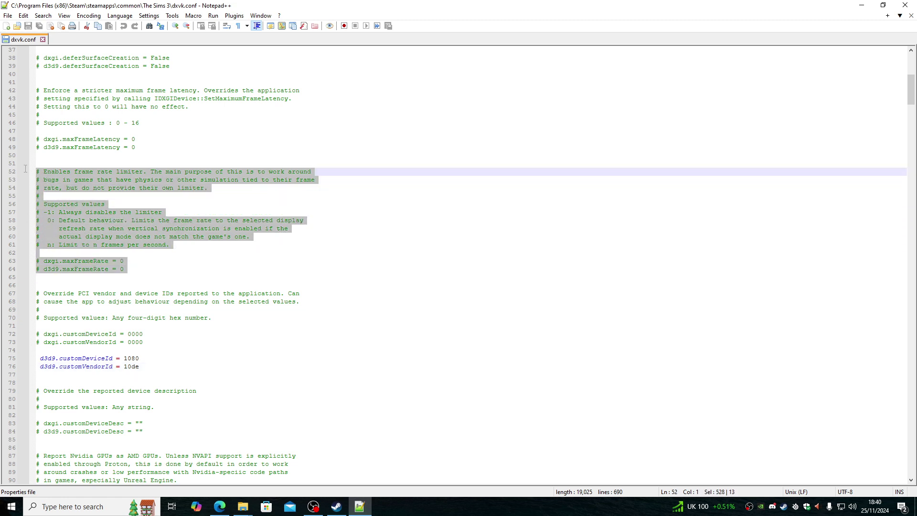
{"action": "left_click", "coordinate": [137, 236]}
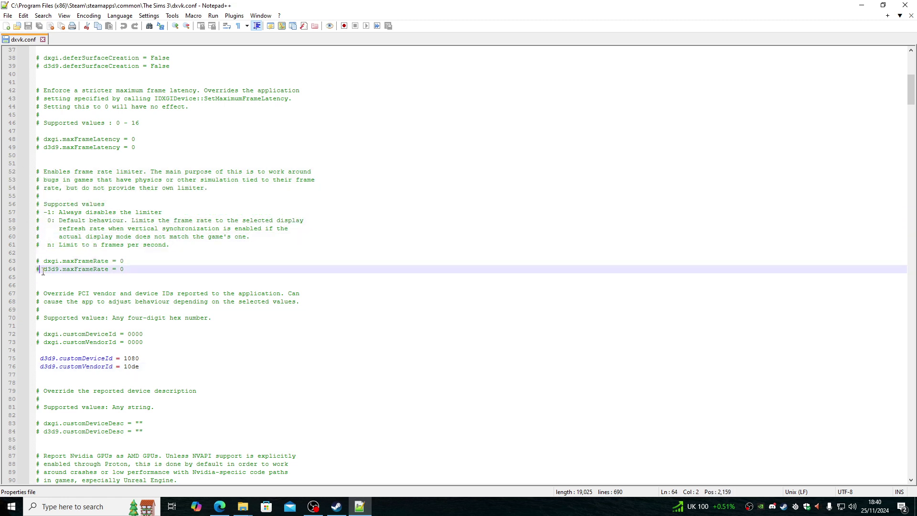
{"action": "key", "text": "BackSpace"}
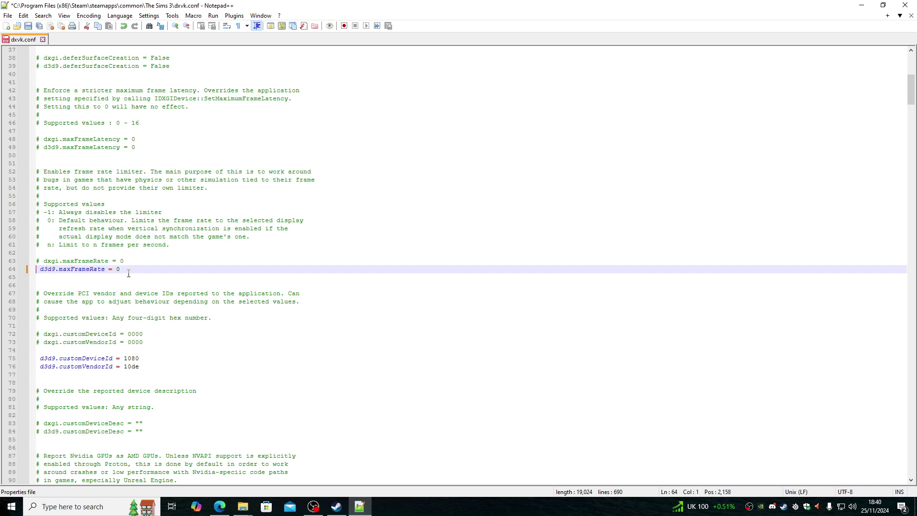
{"action": "left_click", "coordinate": [128, 274]}
{"action": "type", "text": "60"}
{"action": "key", "text": "ctrl+s"}
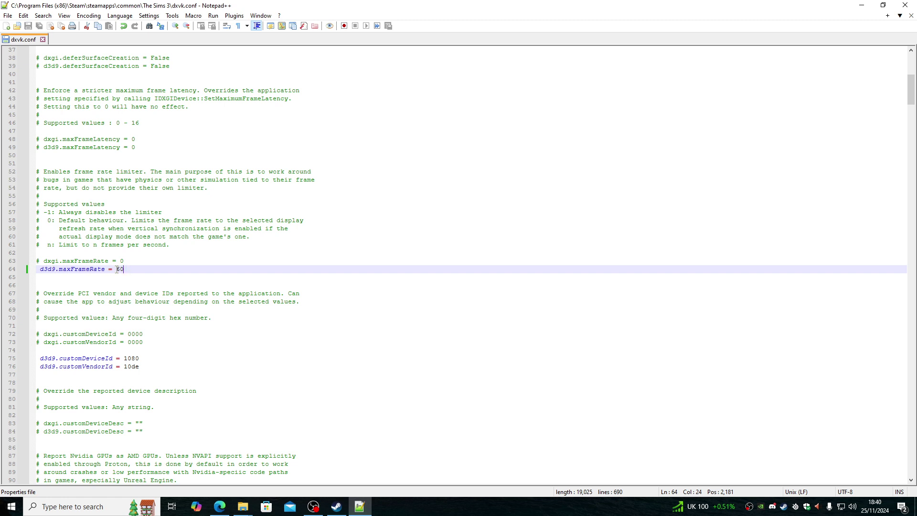
{"action": "left_click_drag", "start_coordinate": [117, 270], "coordinate": [37, 270]}
{"action": "left_click", "coordinate": [160, 269]}
Scroll back up through dxvk.conf before leaving Notepad++
{"action": "scroll", "coordinate": [124, 262], "scroll_direction": "up", "scroll_amount": 5}
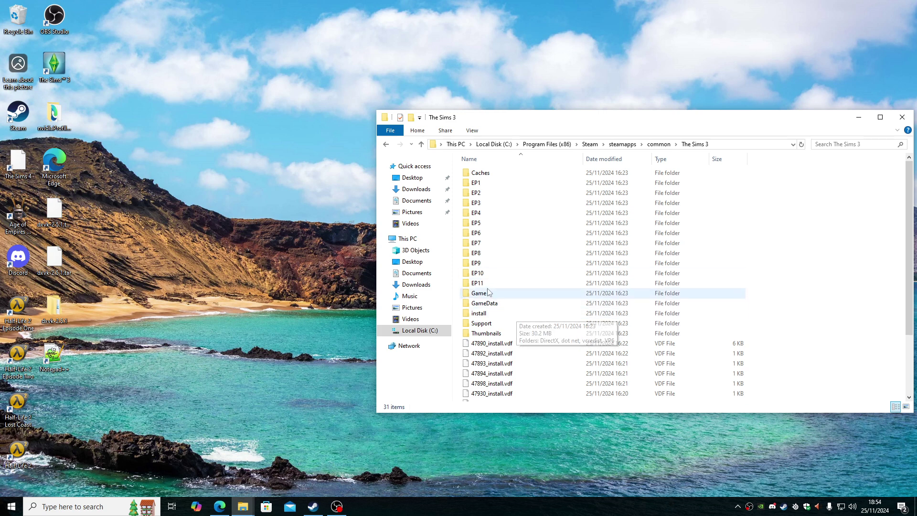
Browse into EP11\Game\Bin and open Default.ini with Edit with Notepad++
{"action": "mouse_move", "coordinate": [488, 287]}
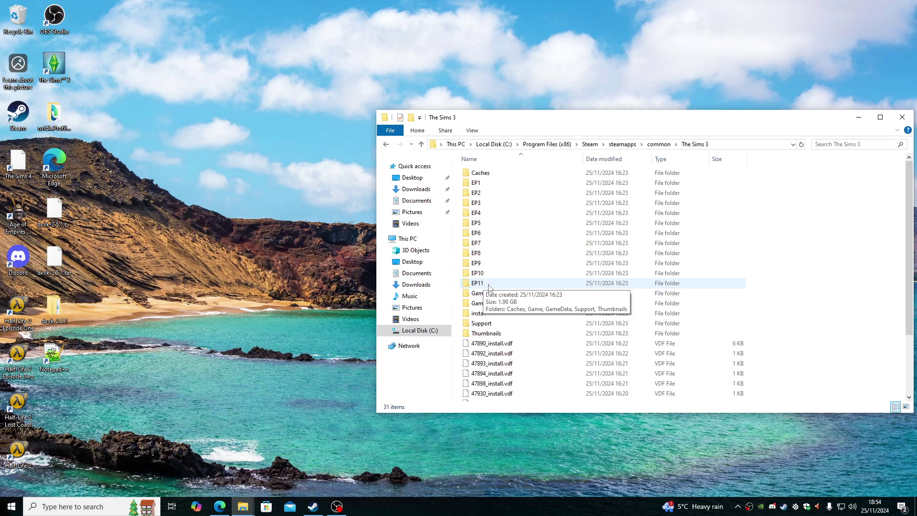
{"action": "double_click", "coordinate": [488, 285]}
{"action": "double_click", "coordinate": [487, 183]}
{"action": "left_click", "coordinate": [487, 174]}
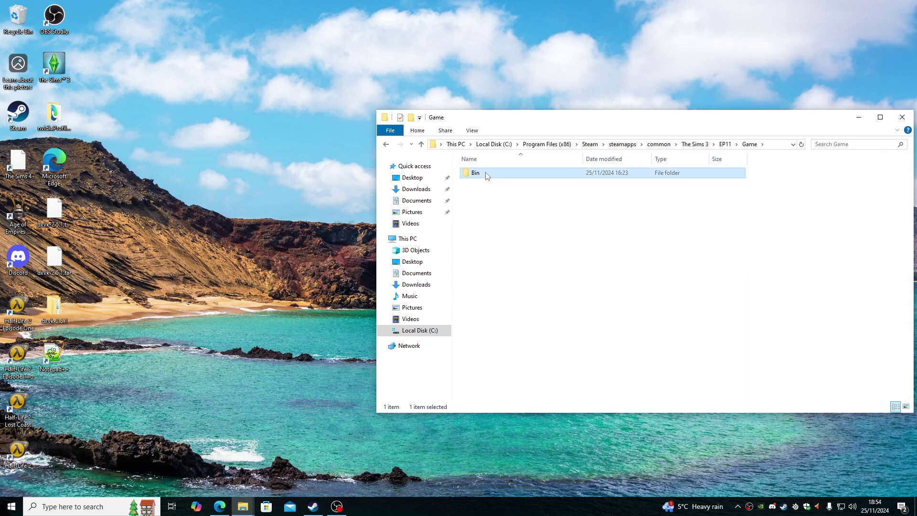
{"action": "double_click", "coordinate": [487, 174]}
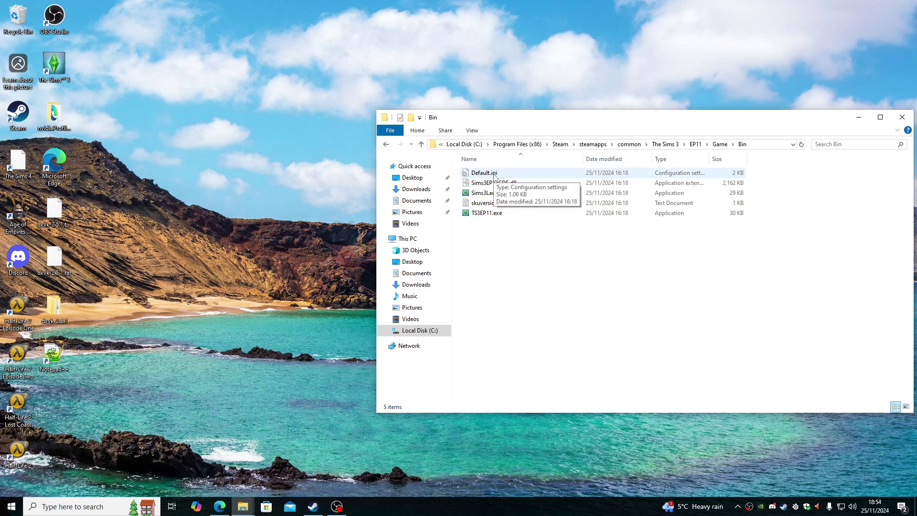
{"action": "right_click", "coordinate": [494, 176]}
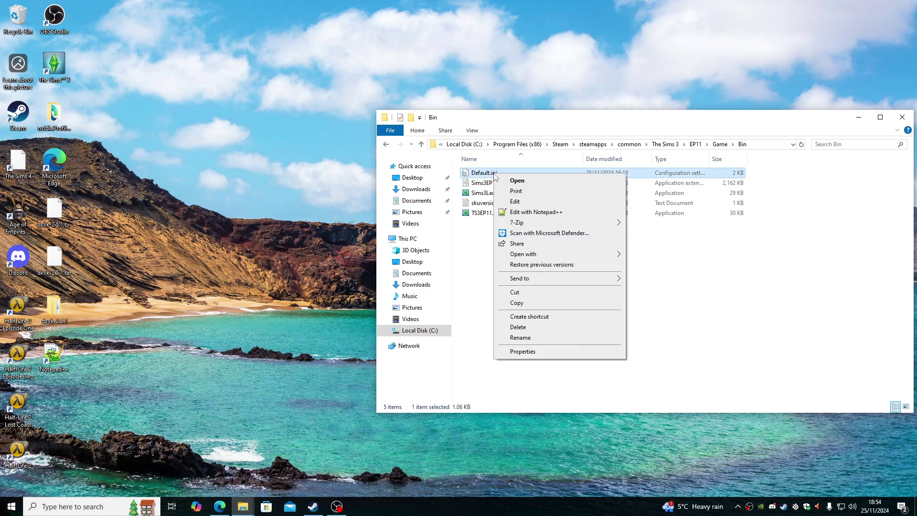
{"action": "left_click", "coordinate": [516, 213]}
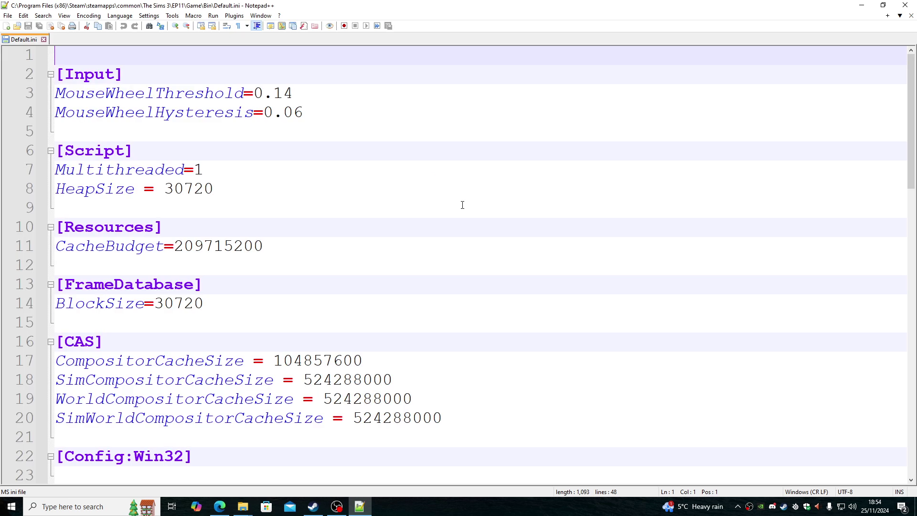
{"action": "scroll", "coordinate": [418, 208], "scroll_direction": "down", "scroll_amount": 3}
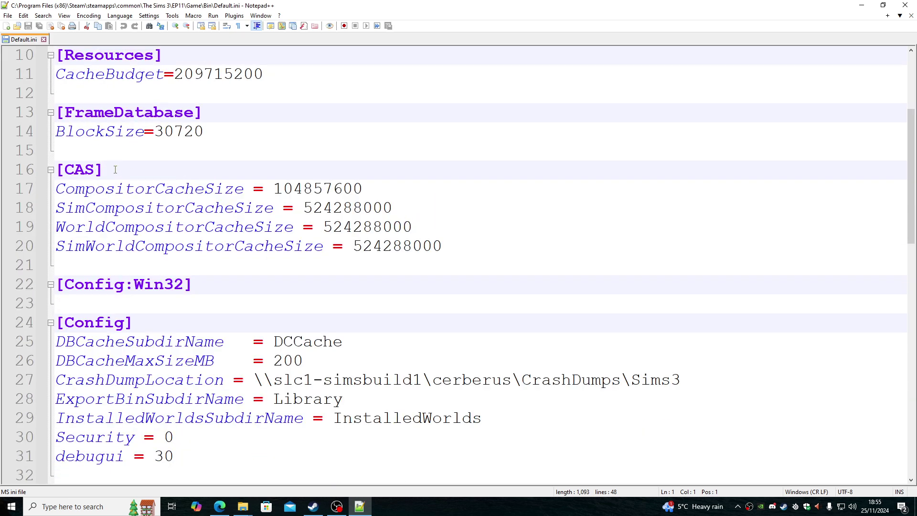
{"action": "left_click_drag", "start_coordinate": [59, 169], "coordinate": [105, 171]}
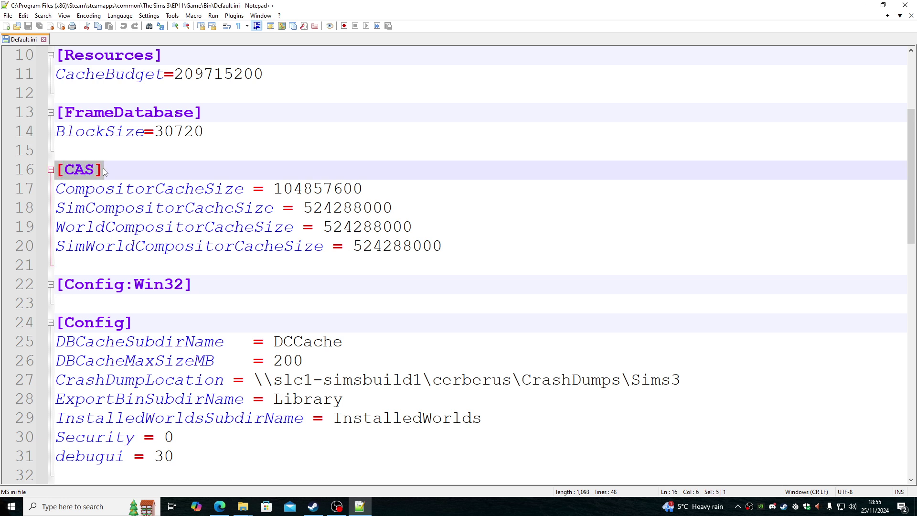
{"action": "left_click", "coordinate": [107, 167]}
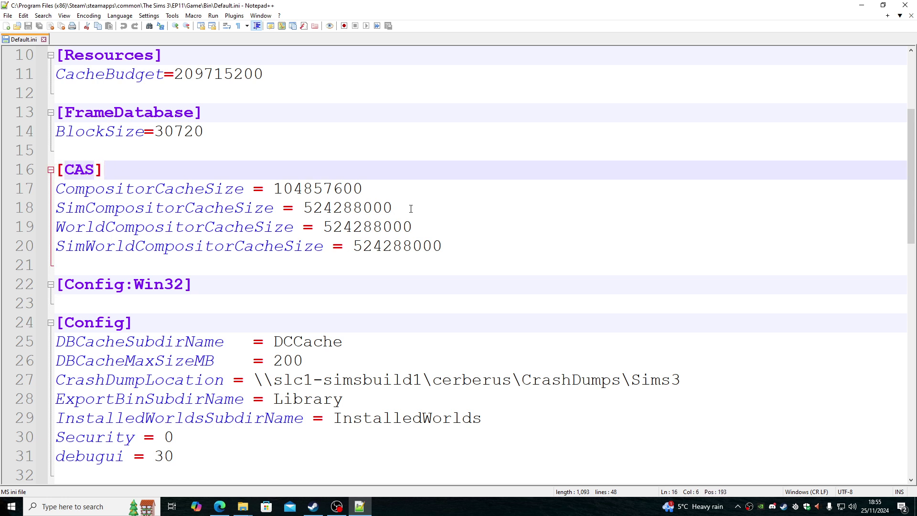
{"action": "left_click_drag", "start_coordinate": [411, 208], "coordinate": [52, 181]}
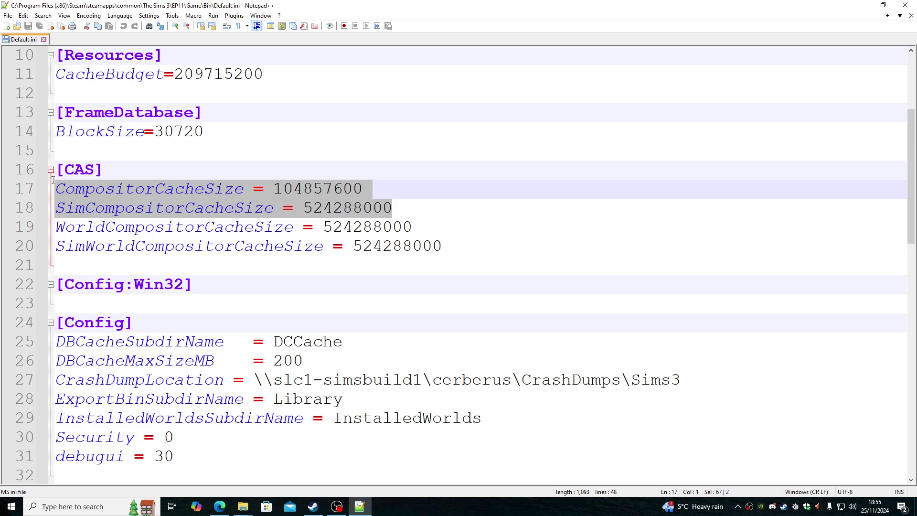
{"action": "left_click", "coordinate": [404, 201]}
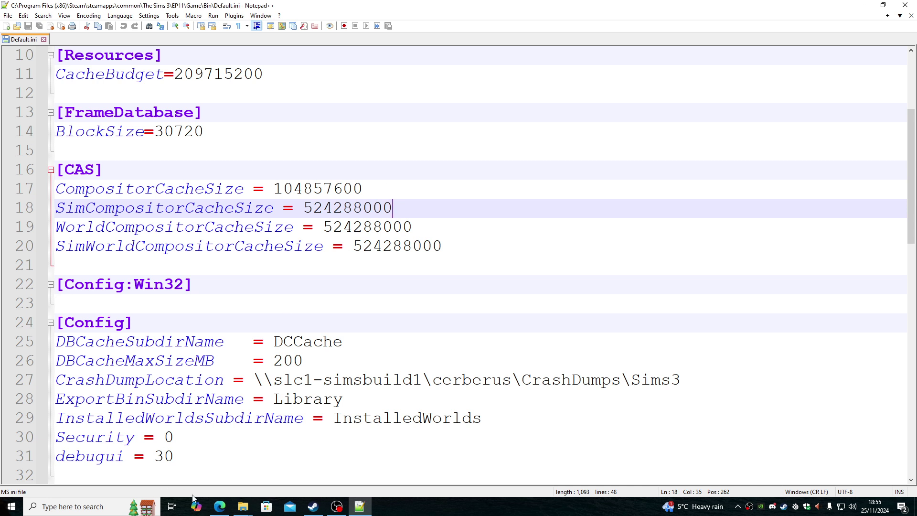
{"action": "left_click", "coordinate": [76, 508]}
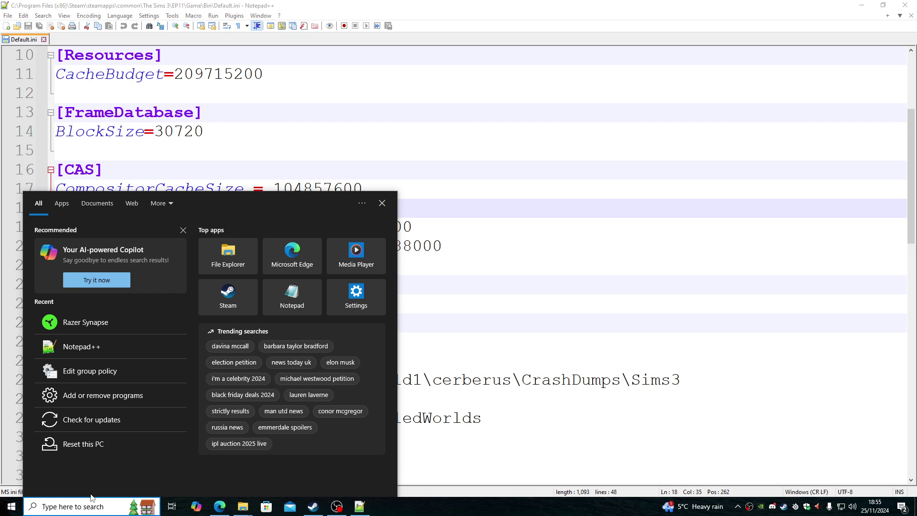
{"action": "type", "text": "2"}
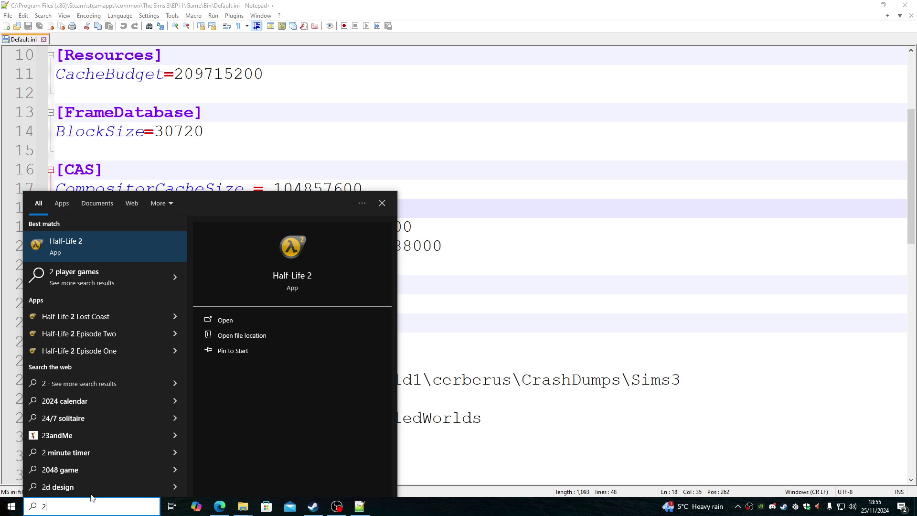
{"action": "type", "text": "^31"}
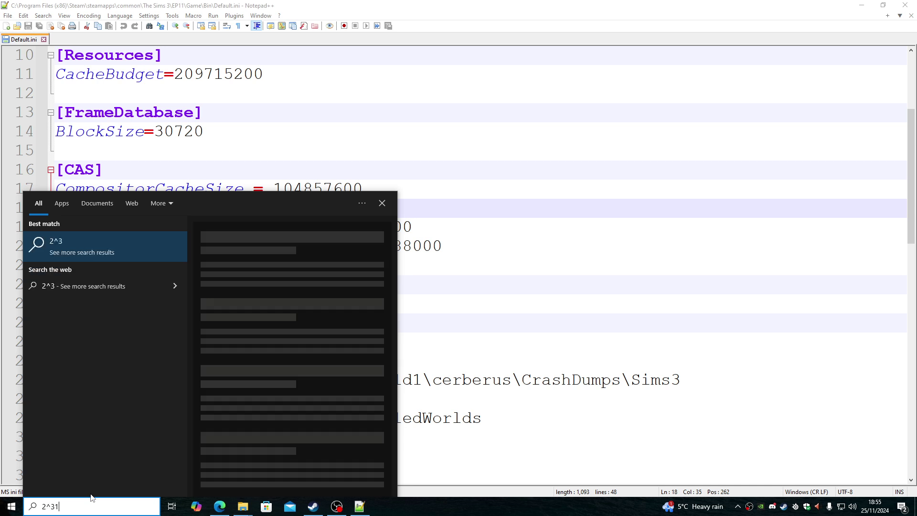
{"action": "type", "text": "-1="}
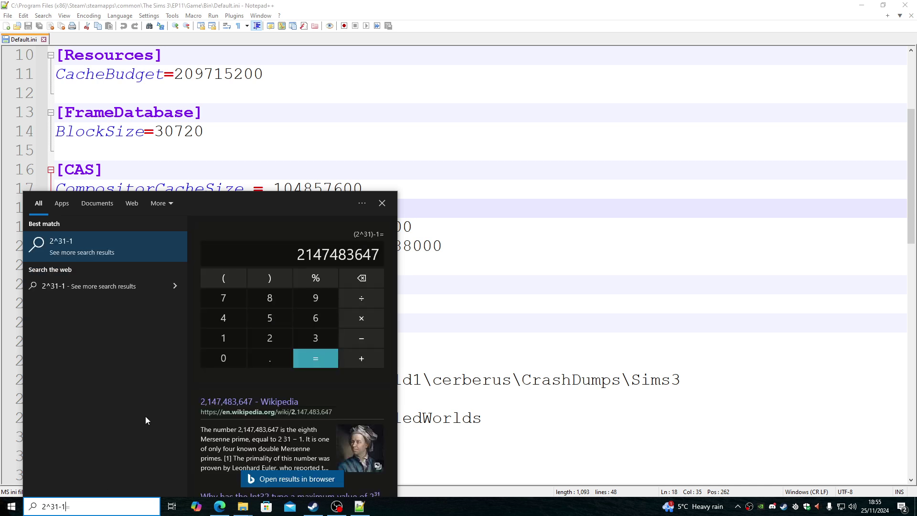
{"action": "double_click", "coordinate": [336, 255]}
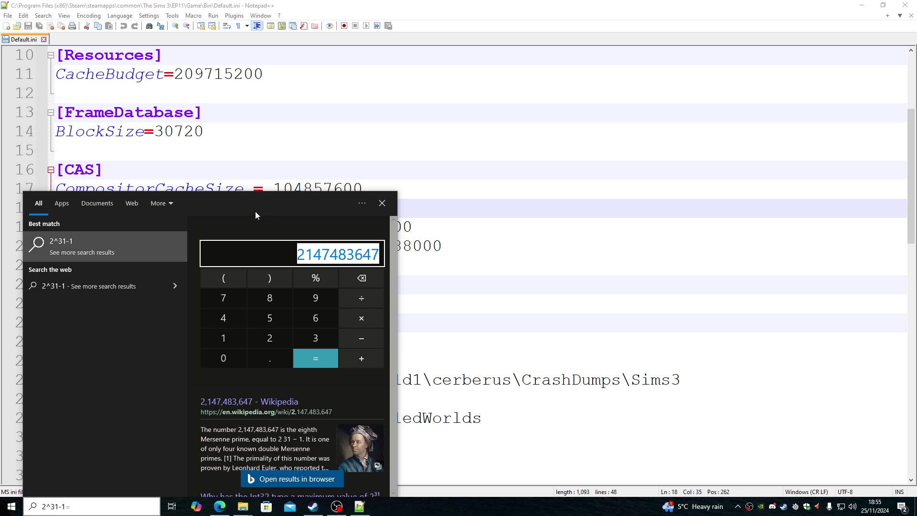
{"action": "left_click", "coordinate": [284, 188]}
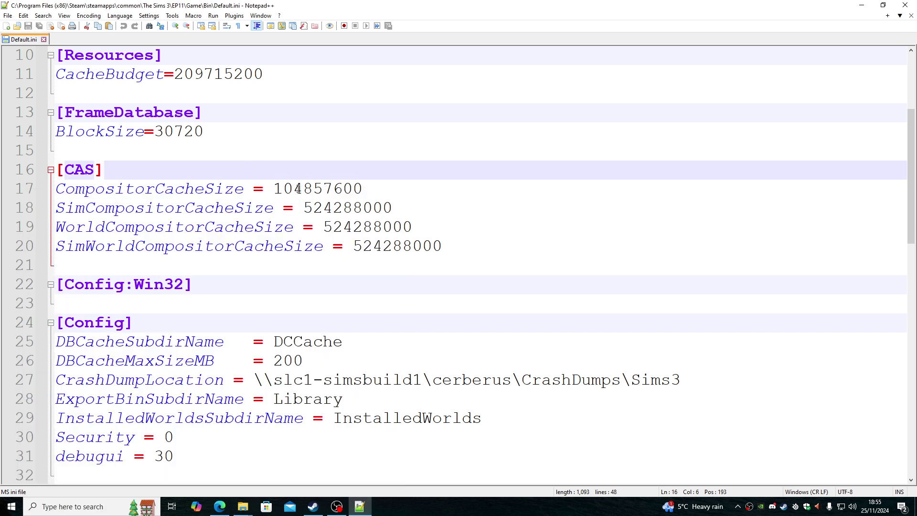
{"action": "left_click", "coordinate": [184, 189]}
{"action": "double_click", "coordinate": [186, 190]}
{"action": "double_click", "coordinate": [337, 190]}
{"action": "key", "text": "ctrl+c"}
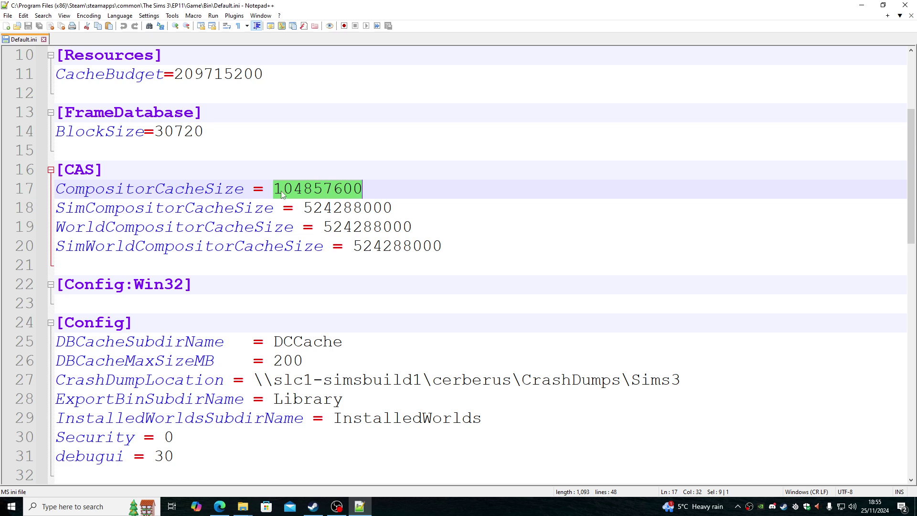
{"action": "left_click_drag", "start_coordinate": [274, 190], "coordinate": [364, 191]}
{"action": "right_click", "coordinate": [362, 190]}
{"action": "left_click", "coordinate": [382, 215]}
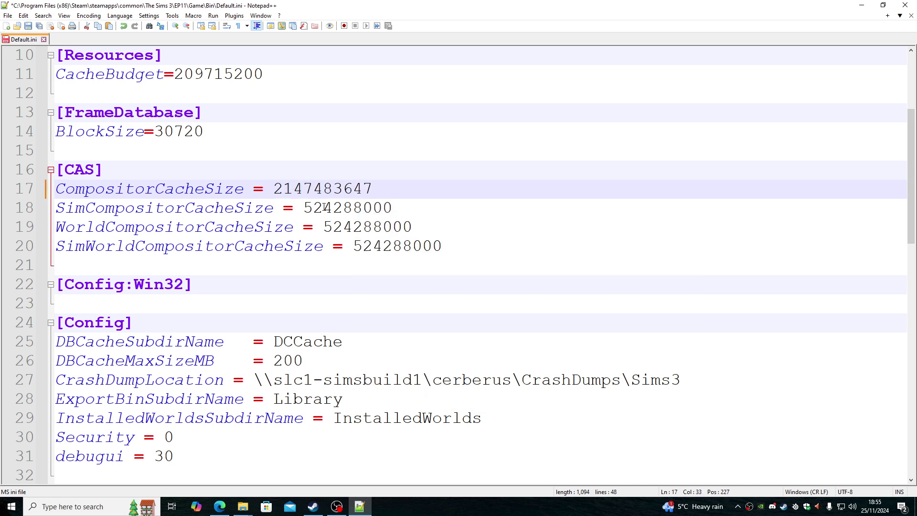
{"action": "left_click_drag", "start_coordinate": [305, 210], "coordinate": [392, 207]}
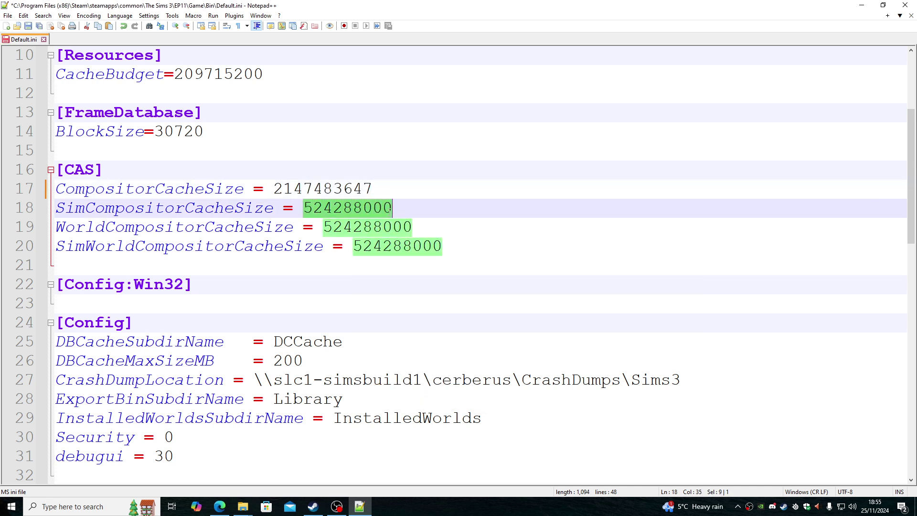
{"action": "right_click", "coordinate": [370, 208]}
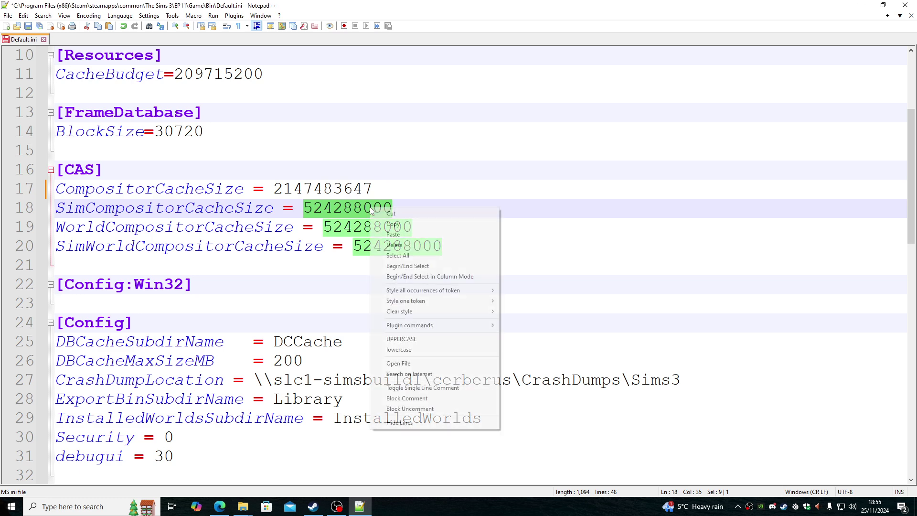
{"action": "left_click", "coordinate": [392, 235]}
{"action": "left_click", "coordinate": [7, 16]}
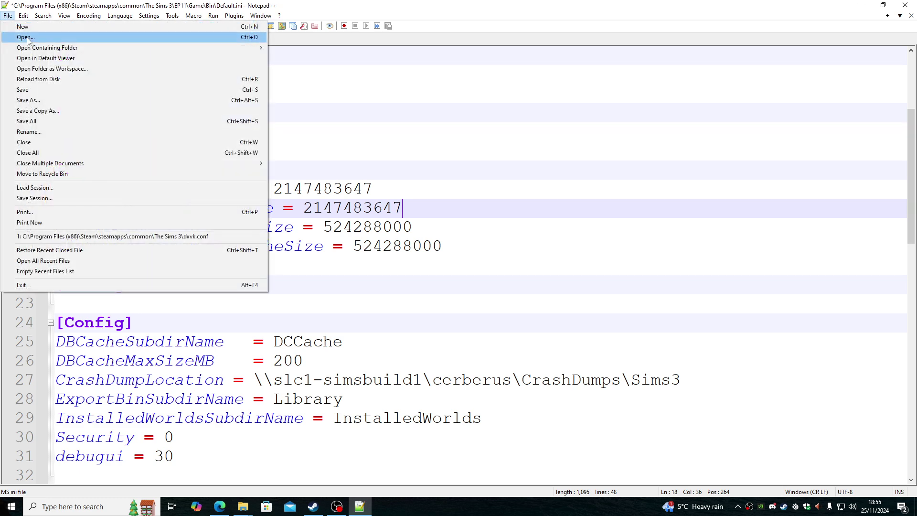
{"action": "left_click", "coordinate": [27, 93]}
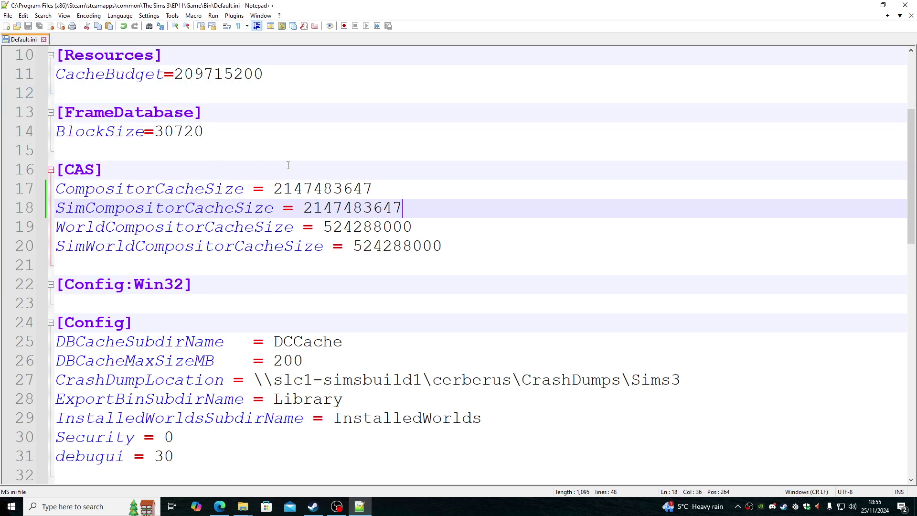